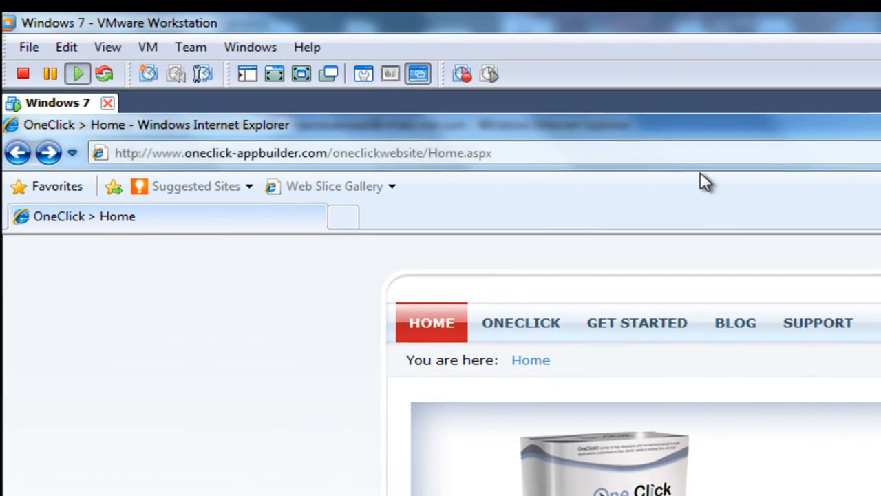
# Go to the OneClick download page in Internet Explorer and start installing the One Click (Beta) setup
pyautogui.click(685, 152)
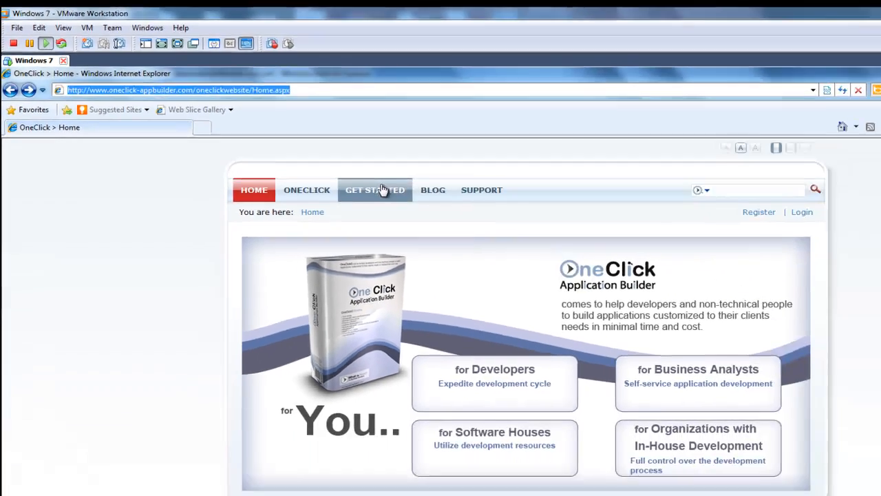
pyautogui.moveTo(650, 325)
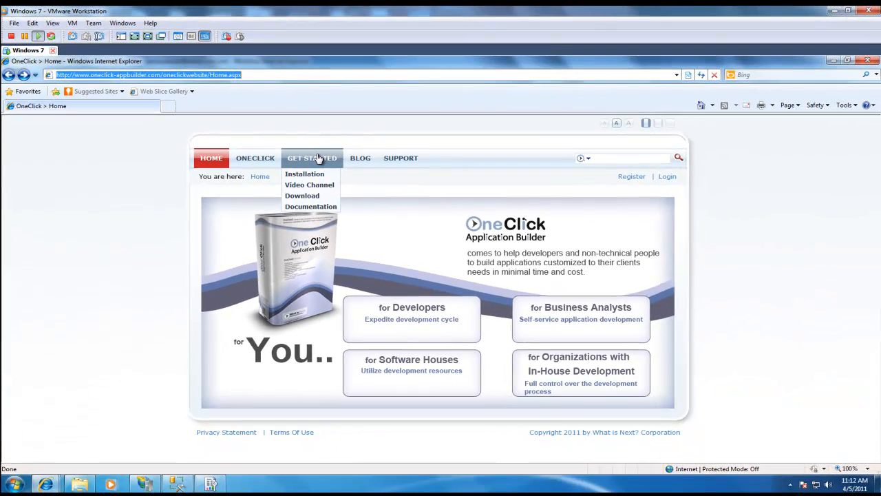
pyautogui.click(308, 196)
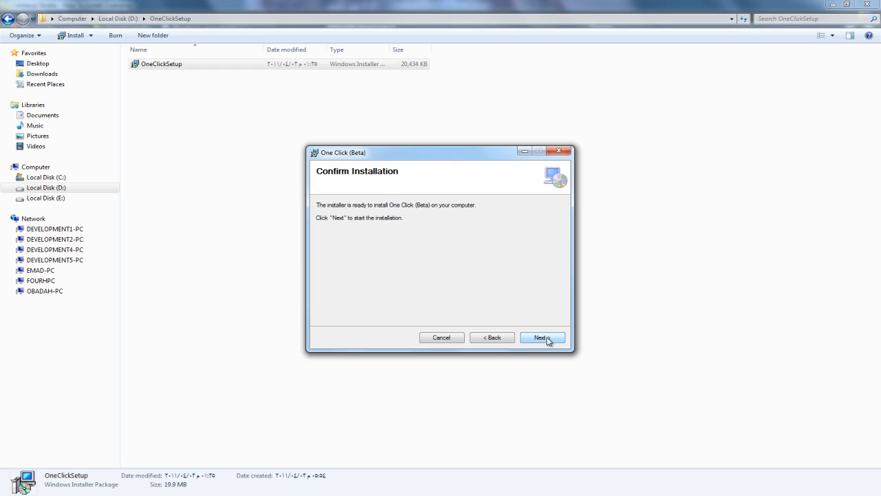
pyautogui.click(543, 337)
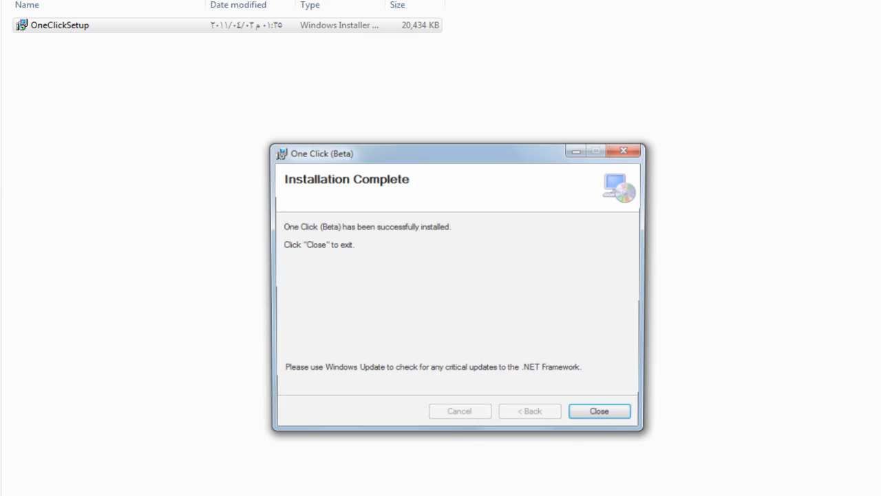
# Close the Installation Complete message and launch the OneClick (Beta) Installer desktop shortcut
pyautogui.click(615, 415)
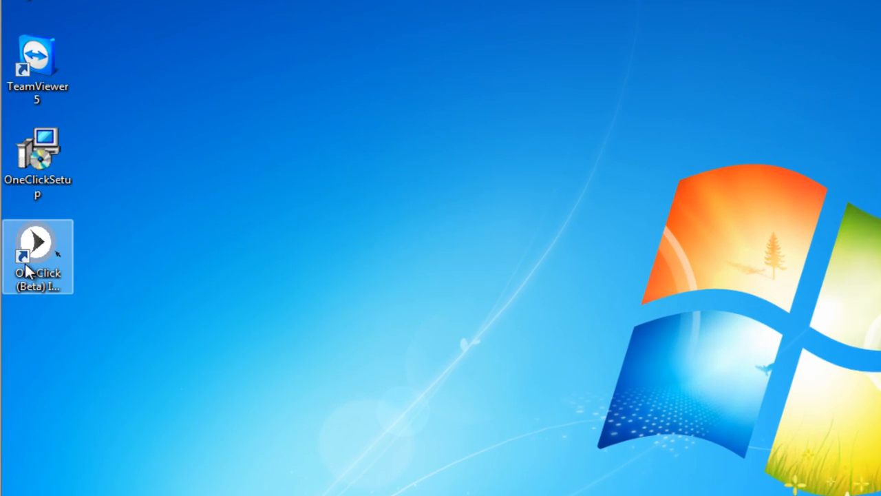
pyautogui.click(56, 282)
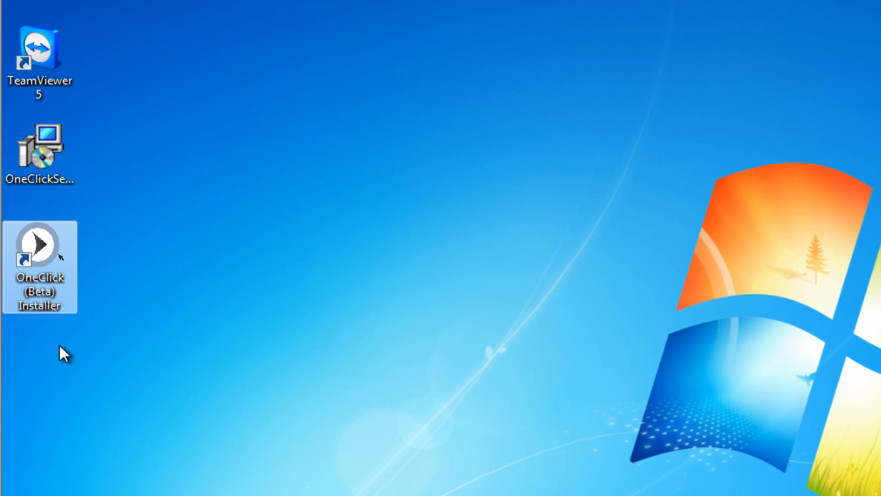
pyautogui.doubleClick(53, 275)
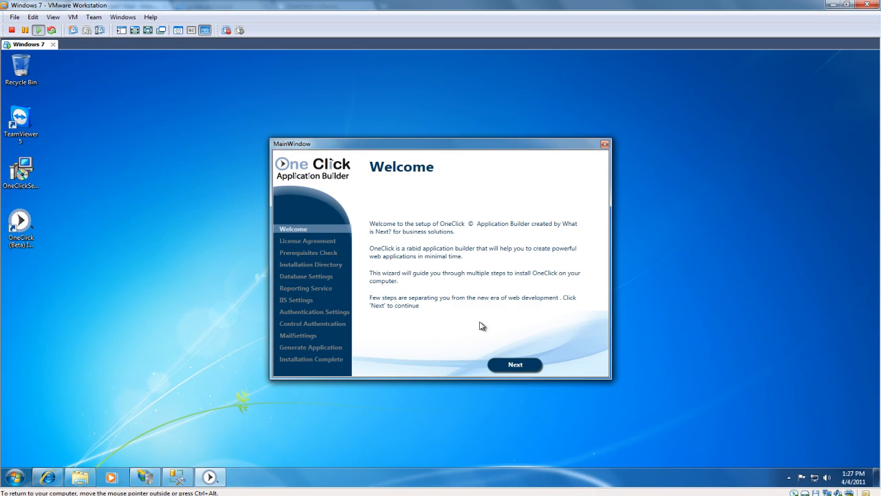
# Accept the license agreement and pass the prerequisites check to reach Installation Directory
pyautogui.click(517, 365)
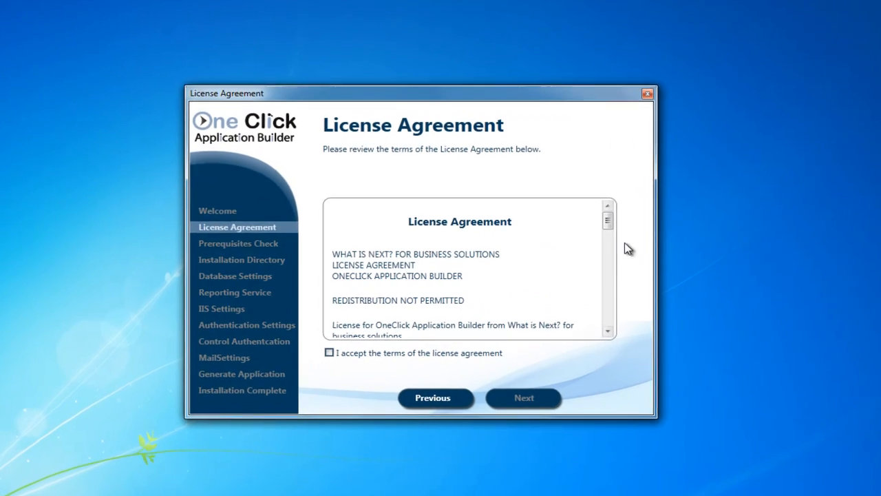
pyautogui.moveTo(608, 220); pyautogui.dragTo(607, 320)
pyautogui.click(326, 354)
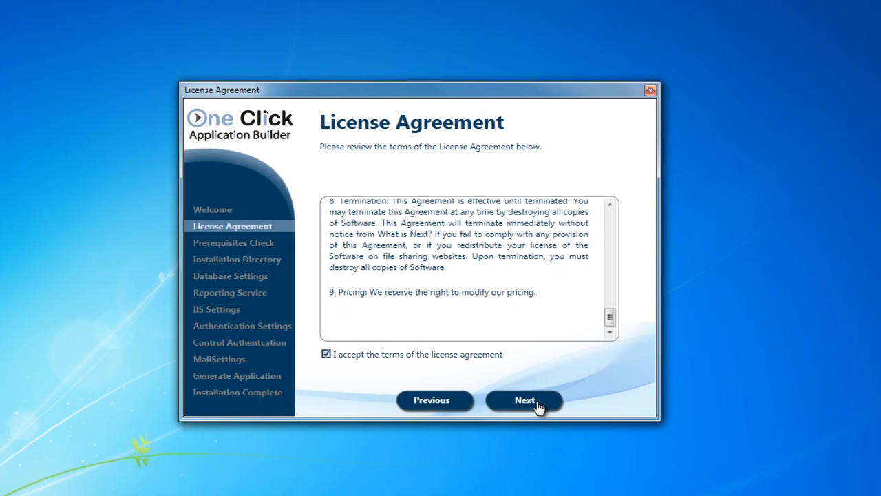
pyautogui.click(538, 407)
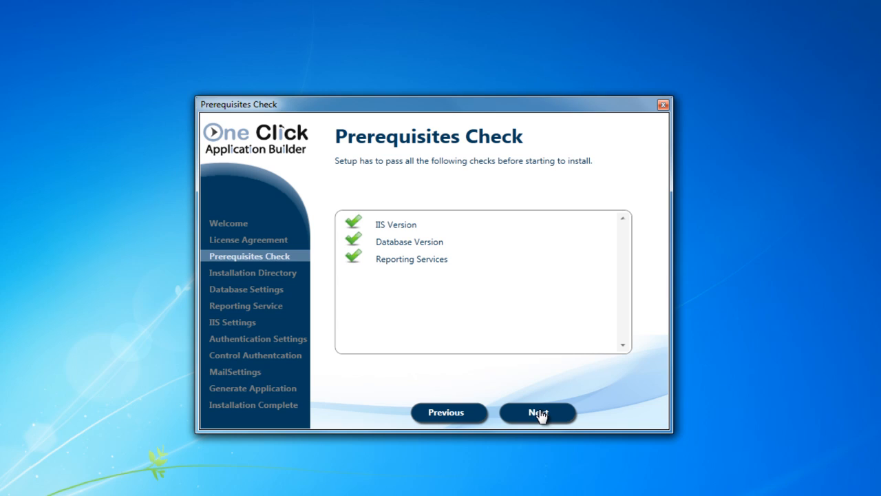
pyautogui.click(541, 416)
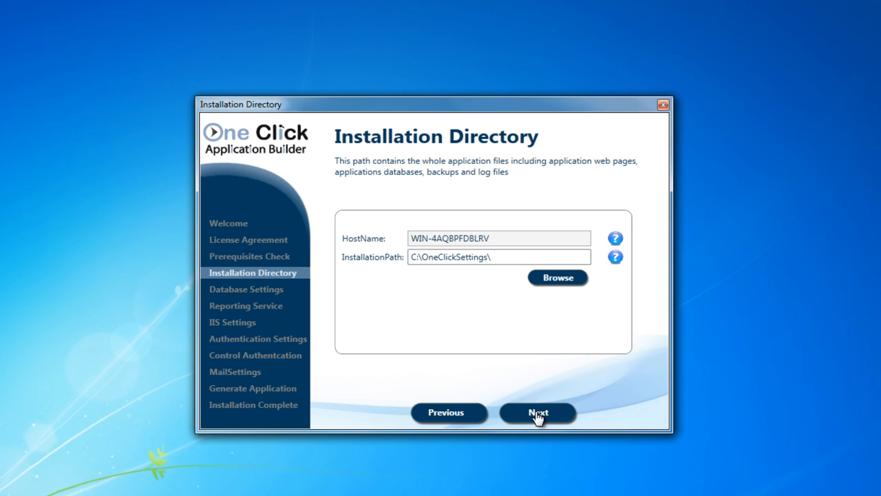
# Keep the install path, enter instance sqlexpress, login sa and its password, keeping WNXT_Security
pyautogui.click(537, 414)
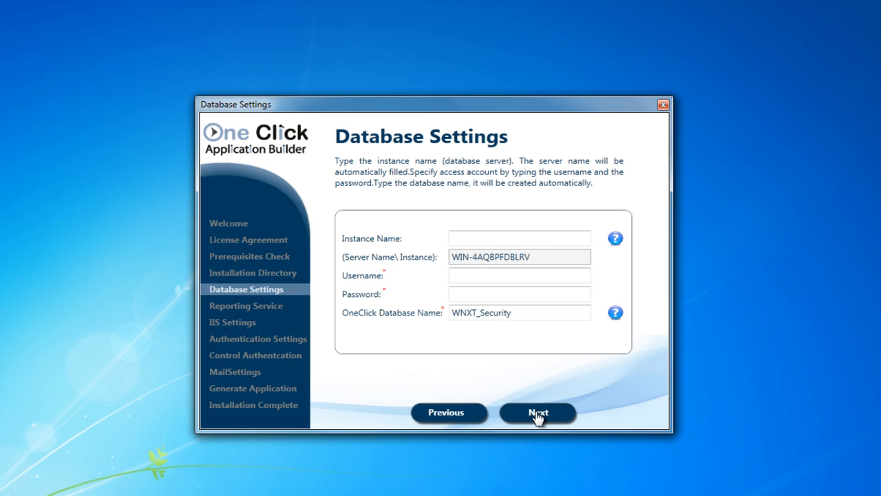
pyautogui.click(501, 240)
pyautogui.write('sql')
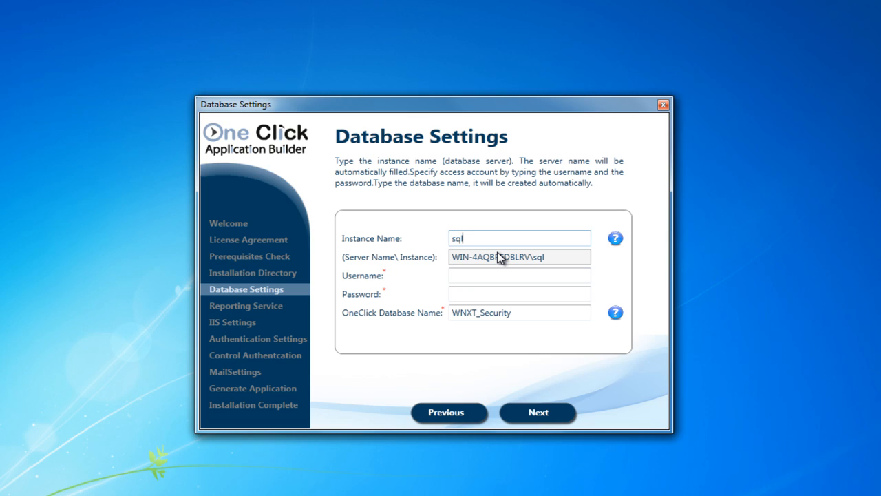
pyautogui.write('express')
pyautogui.click(490, 275)
pyautogui.write('sa')
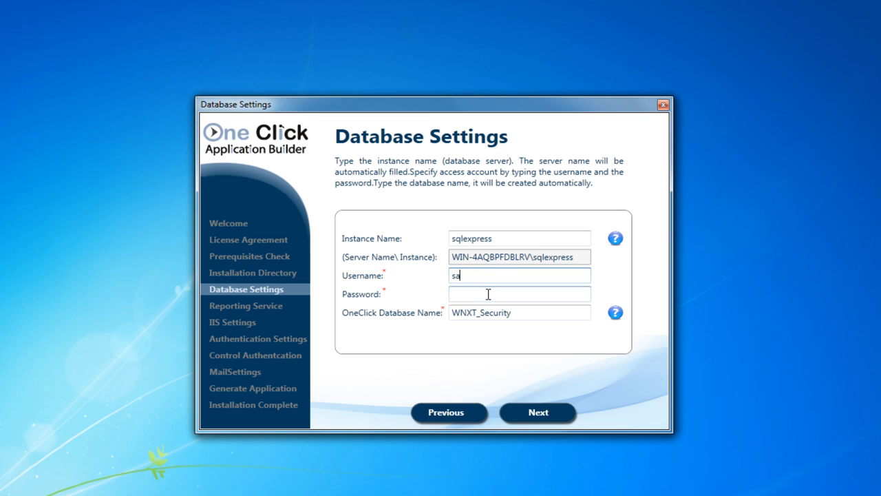
pyautogui.click(488, 294)
pyautogui.write('**')
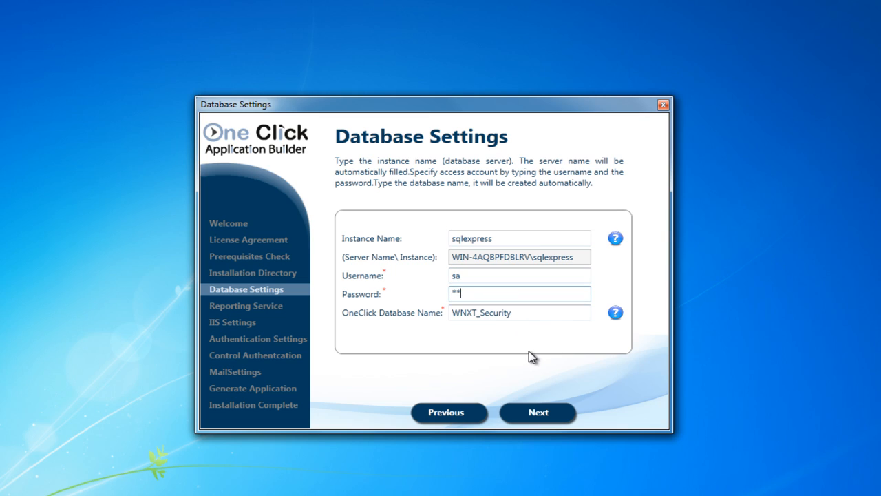
pyautogui.click(534, 314)
pyautogui.click(541, 413)
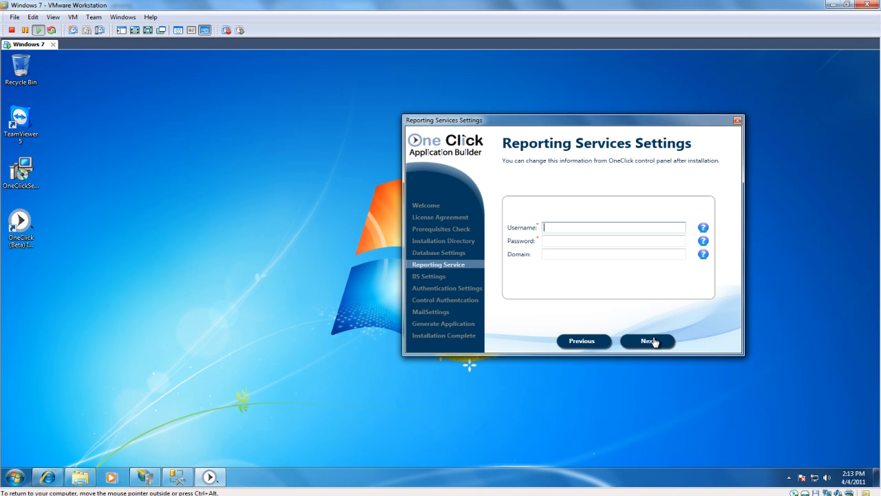
# Check user roles in Report Manager, then enter the reporting account username and password
pyautogui.click(45, 477)
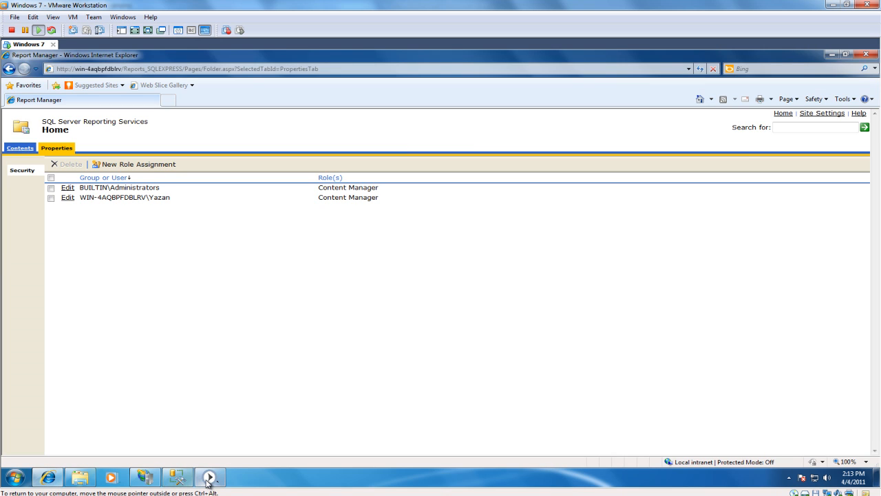
pyautogui.click(208, 479)
pyautogui.write('ya')
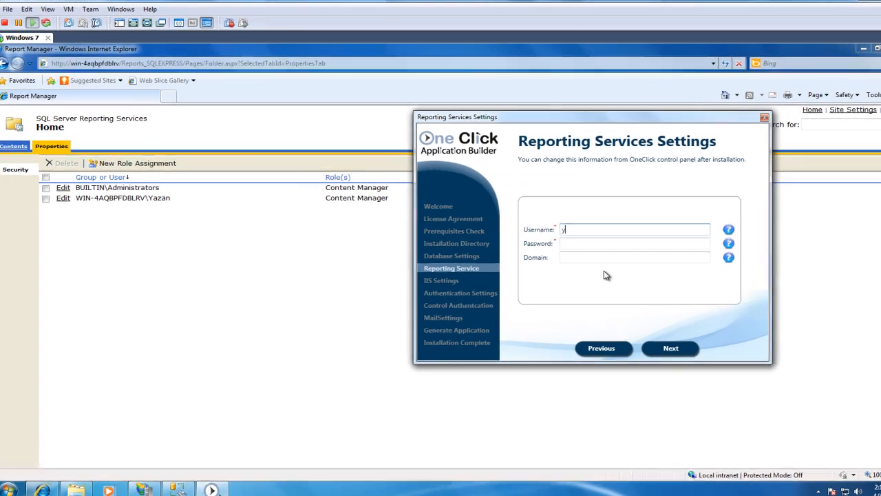
pyautogui.write('zan')
pyautogui.click(677, 254)
pyautogui.write('******')
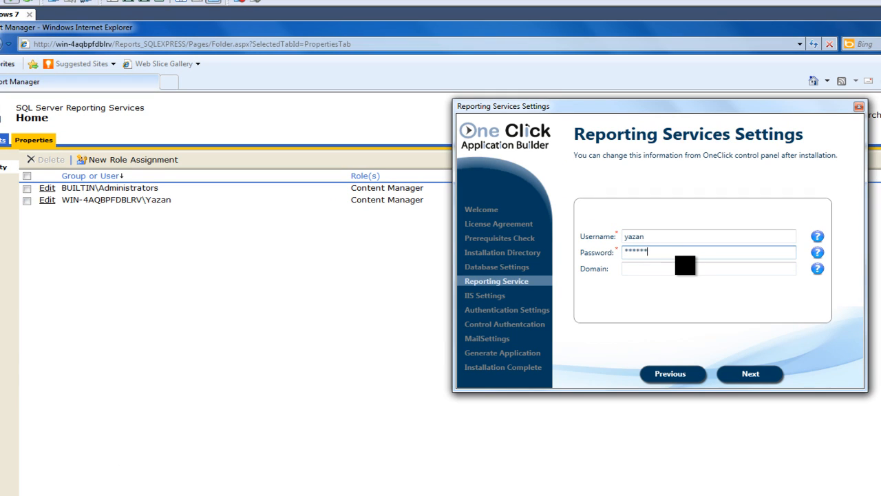
# Advance to IIS Settings, keeping port 8609, web site OneClickSite and protocol http
pyautogui.click(746, 377)
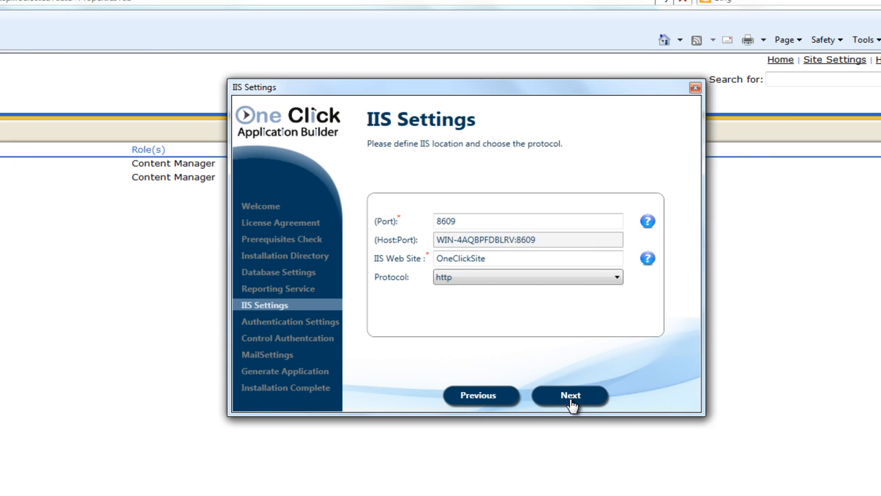
pyautogui.click(437, 222)
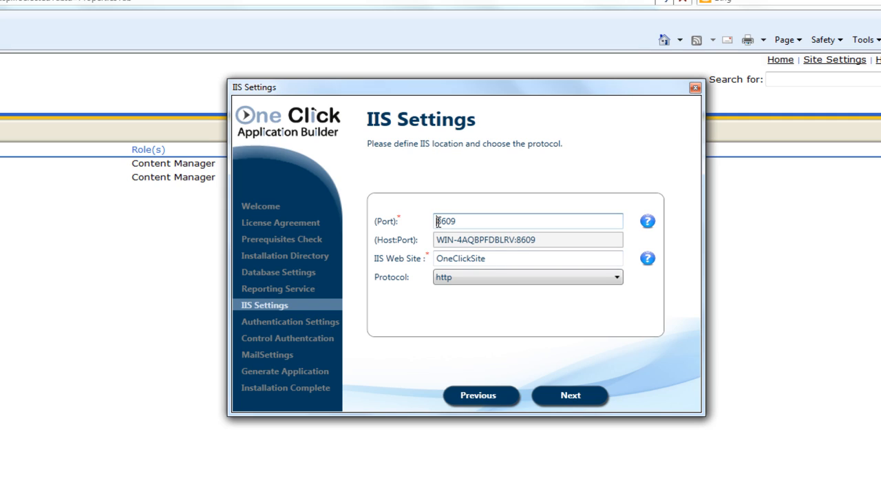
pyautogui.click(438, 258)
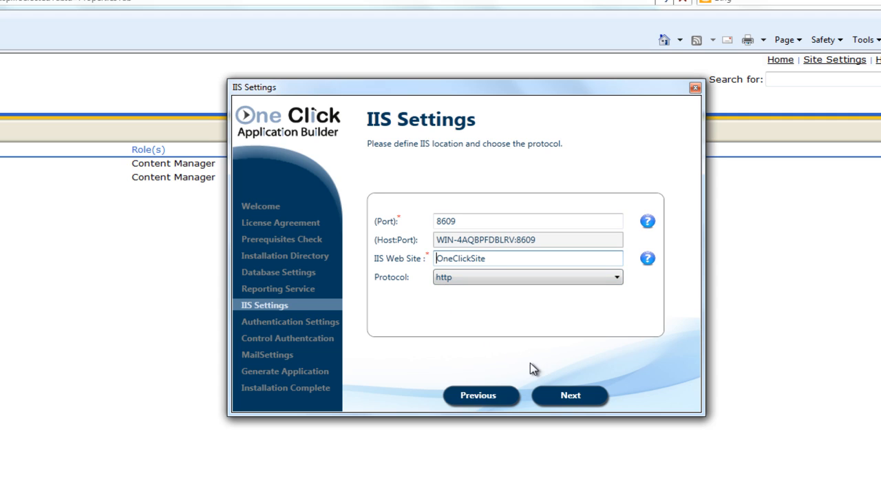
# On Authentication Settings, set OneClick Authentication back from ldap to standalone
pyautogui.click(581, 402)
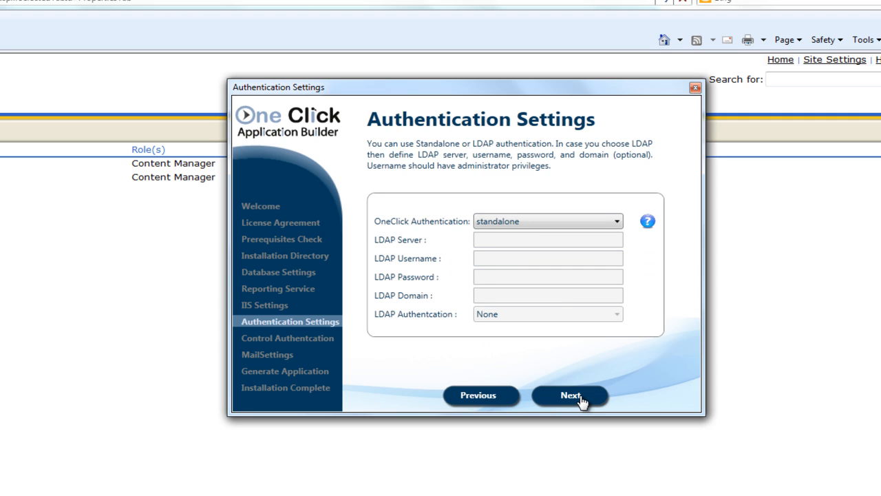
pyautogui.click(615, 222)
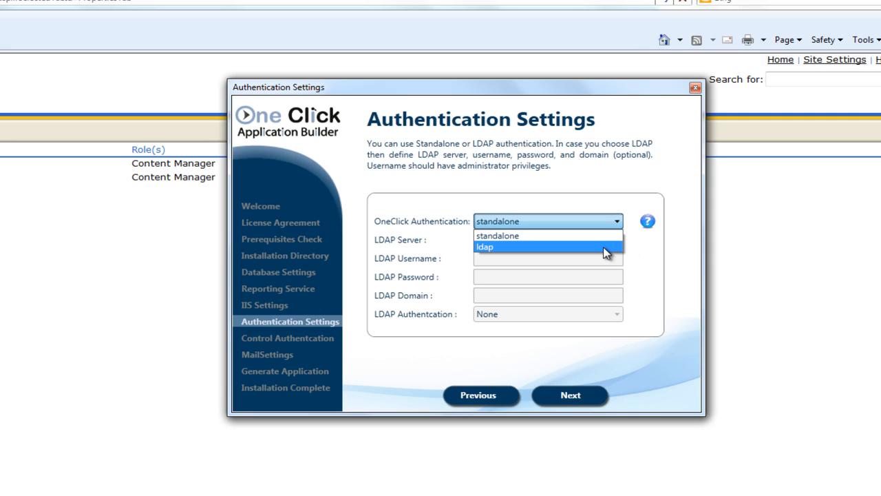
pyautogui.click(603, 248)
pyautogui.click(600, 222)
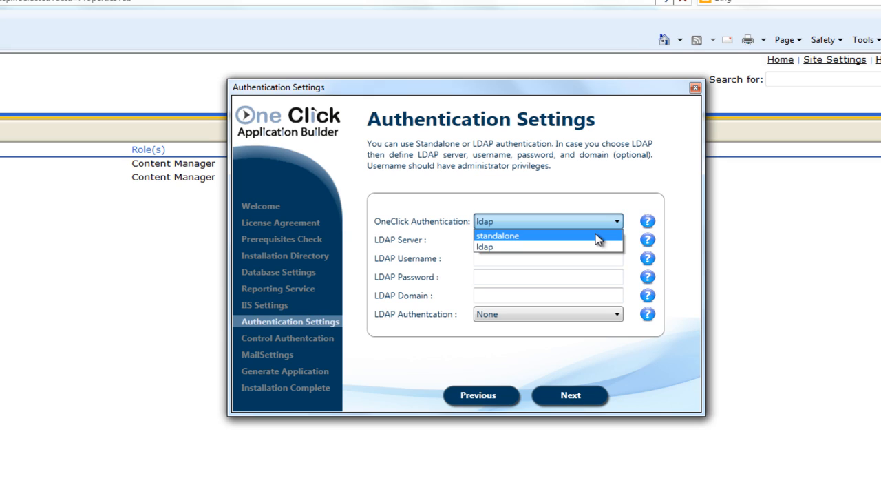
pyautogui.click(598, 236)
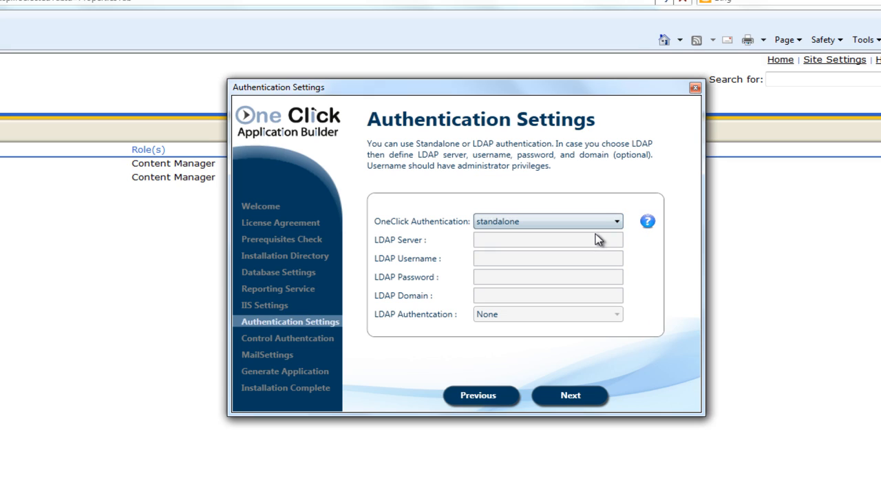
# Set and confirm the administrator password, enter the web services authentication code, and continue to Mail Settings
pyautogui.click(574, 398)
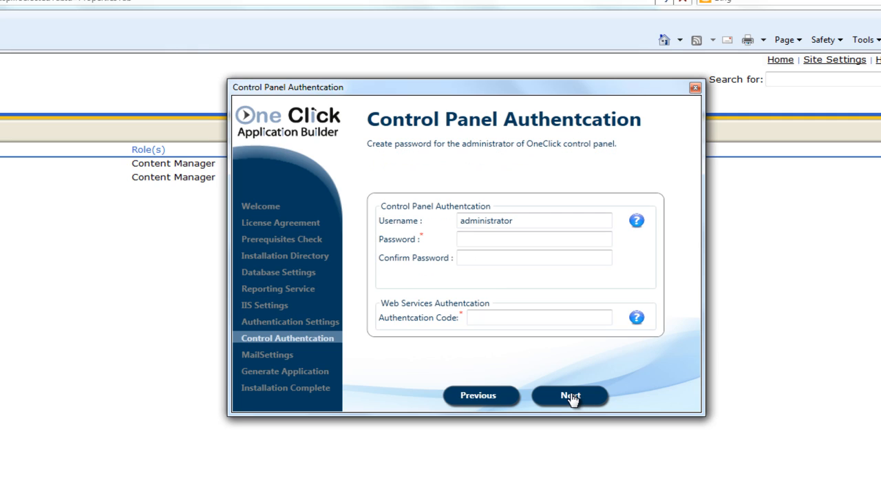
pyautogui.click(482, 238)
pyautogui.write('*****')
pyautogui.click(488, 257)
pyautogui.write('*****')
pyautogui.click(495, 316)
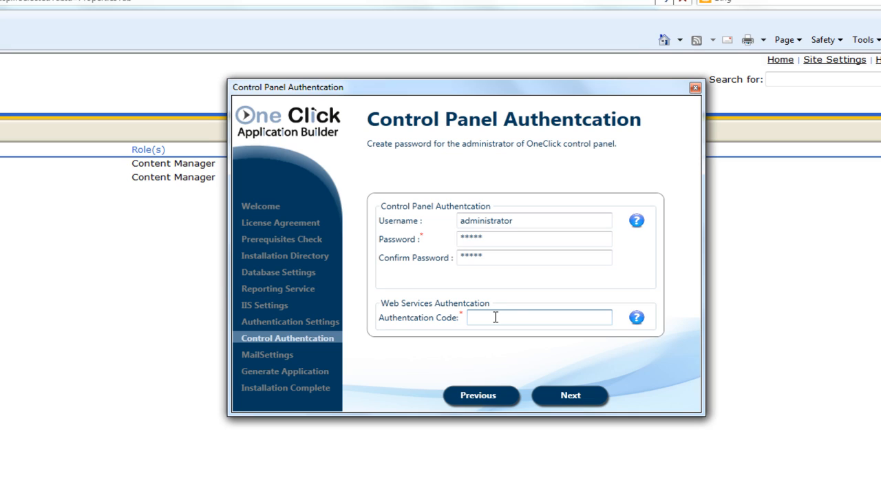
pyautogui.click(570, 400)
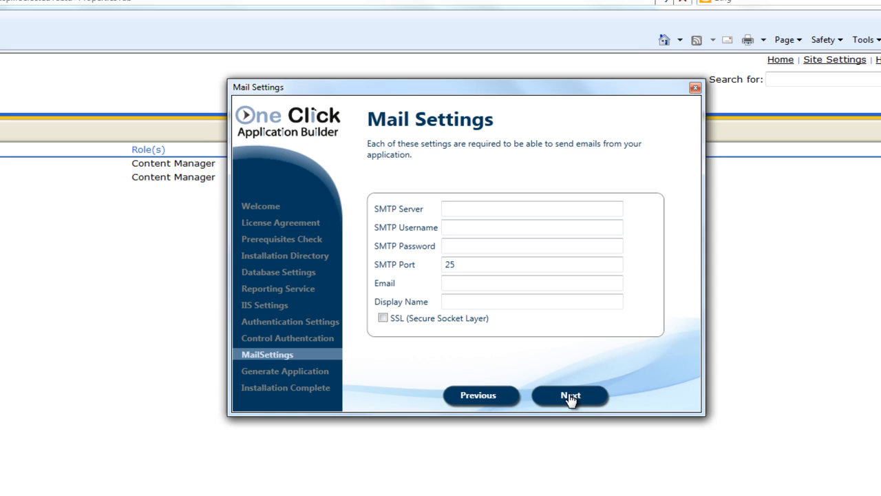
# Skip mail settings, generate the application, and refresh IIS Sites to open OneClickSite
pyautogui.click(570, 398)
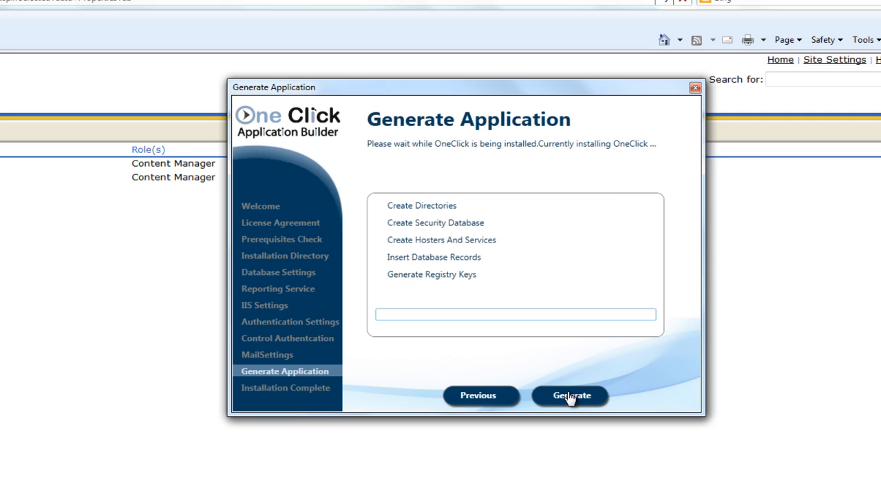
pyautogui.click(570, 396)
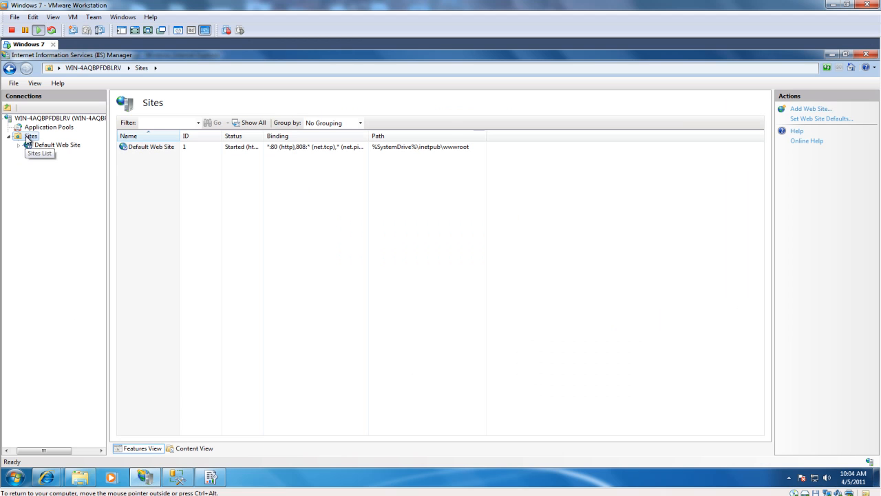
pyautogui.rightClick(30, 137)
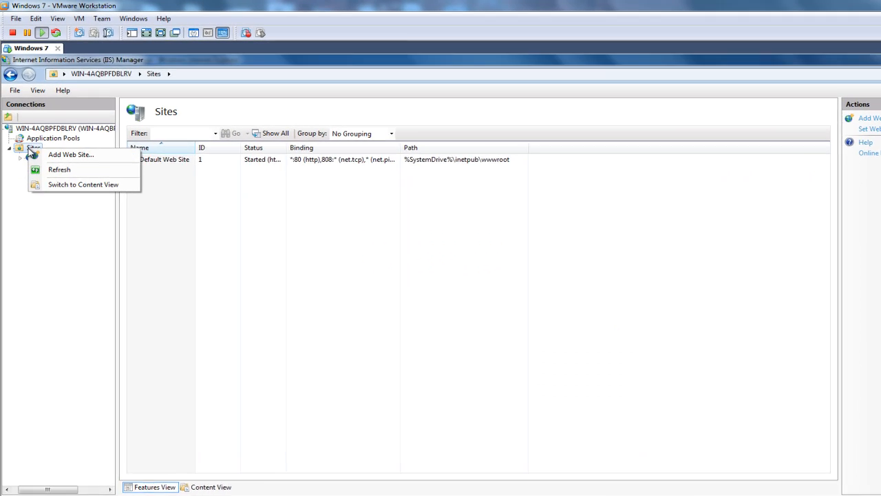
pyautogui.click(69, 238)
pyautogui.click(79, 233)
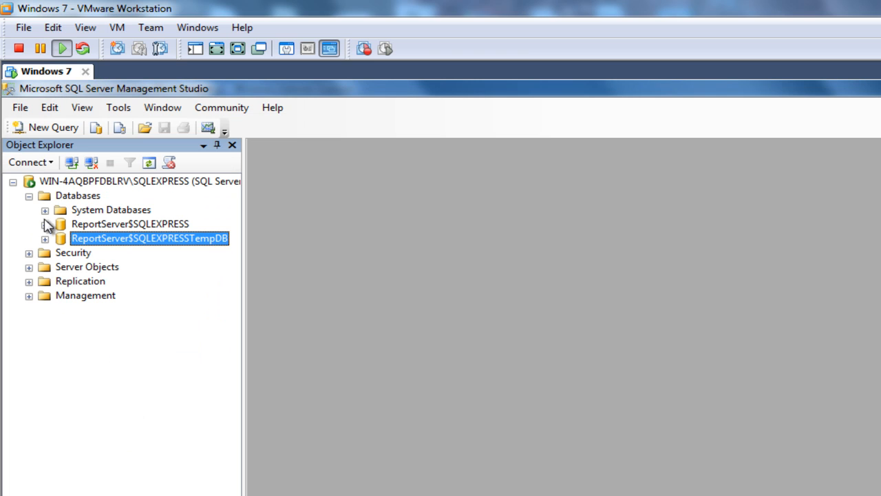
# Refresh the SQL Server Databases list and select the new WNXT_Security database
pyautogui.rightClick(76, 198)
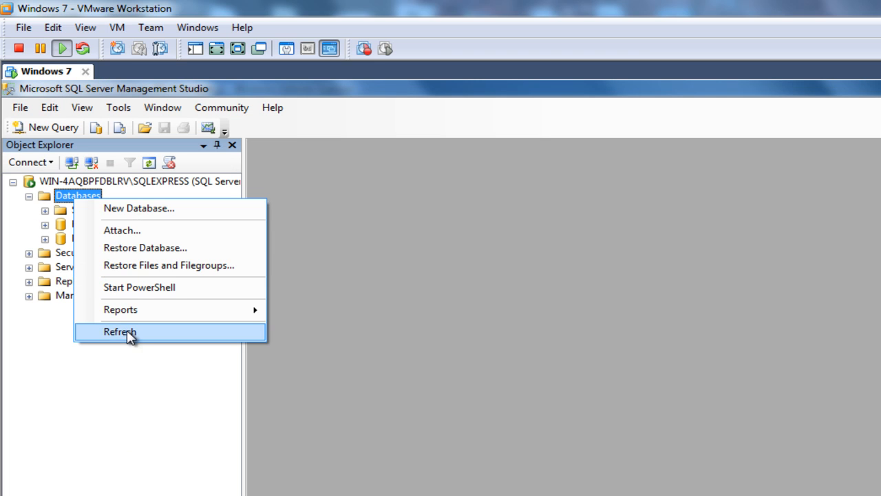
pyautogui.click(130, 334)
pyautogui.click(114, 255)
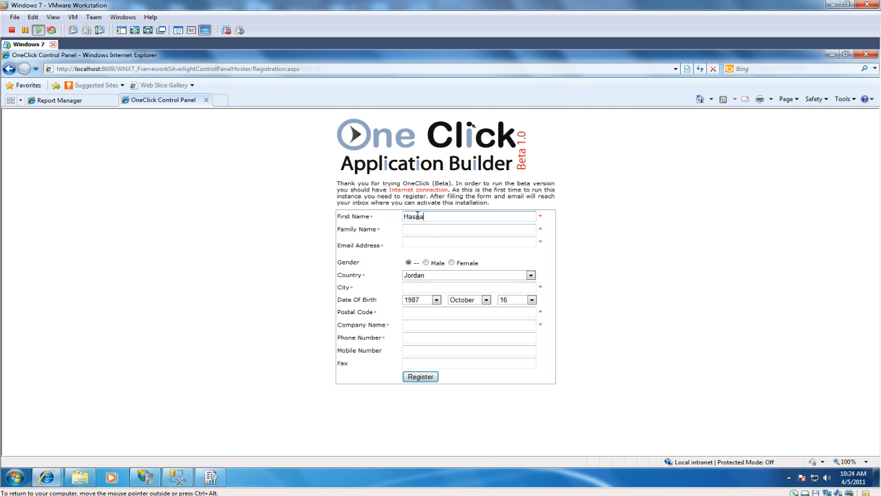
# Enter the registrant's family name, e-mail, gender Female, city and postal code
pyautogui.click(425, 230)
pyautogui.write('Awwad')
pyautogui.click(417, 242)
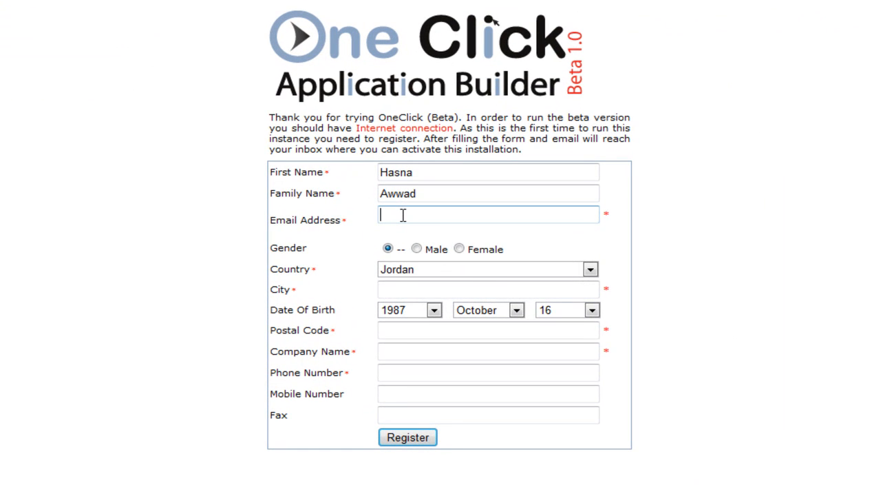
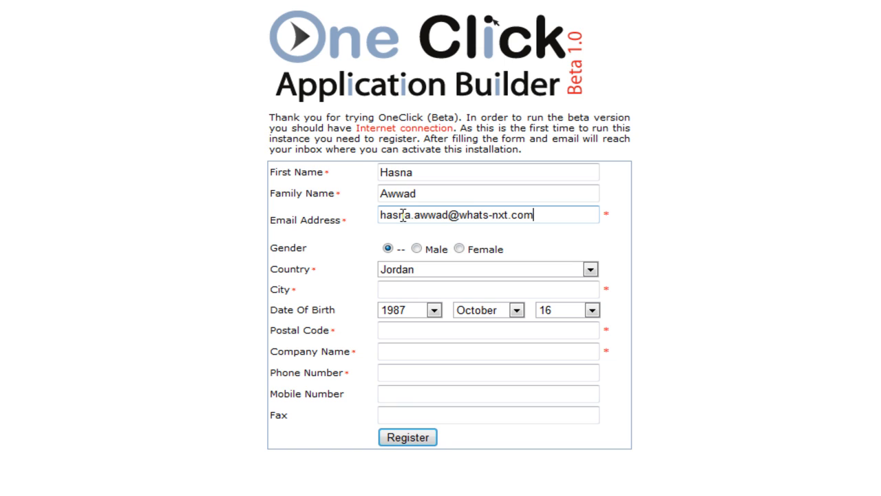
pyautogui.click(459, 249)
pyautogui.click(435, 289)
pyautogui.write('Amman')
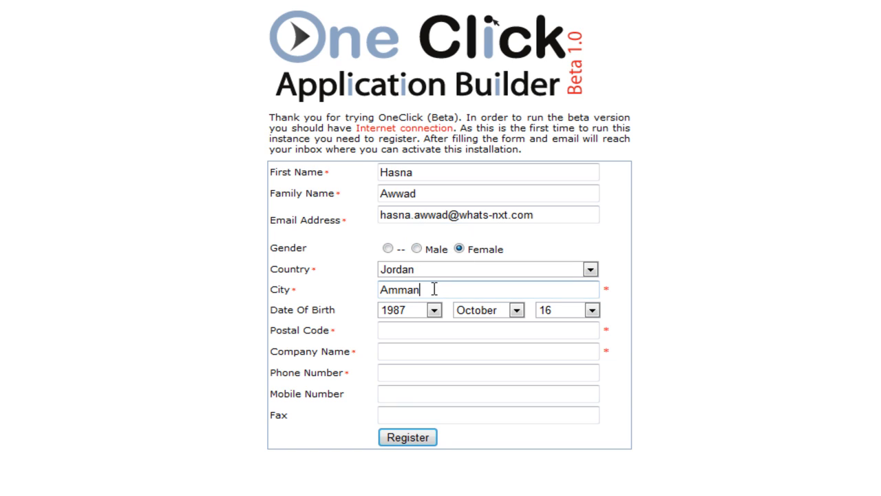
pyautogui.click(431, 329)
pyautogui.write('11814')
# Enter company name 'What is Next?' and the phone number, then submit the registration
pyautogui.click(425, 352)
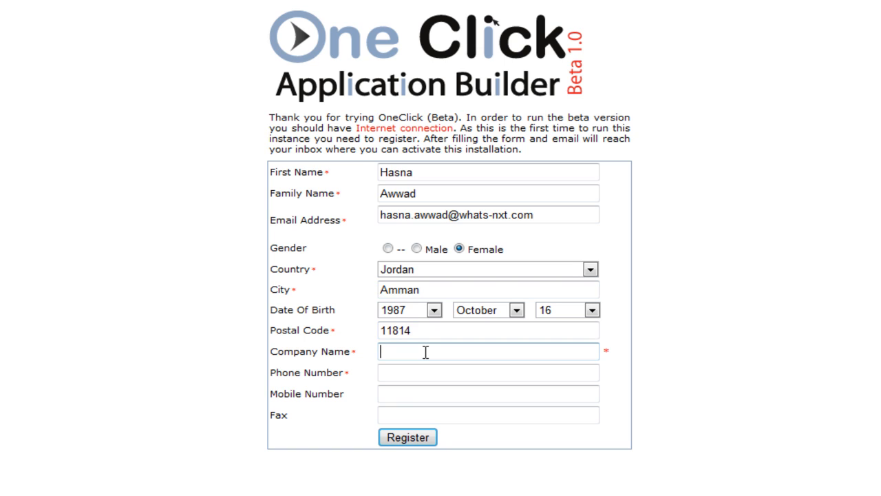
pyautogui.write('What is Next?')
pyautogui.click(402, 369)
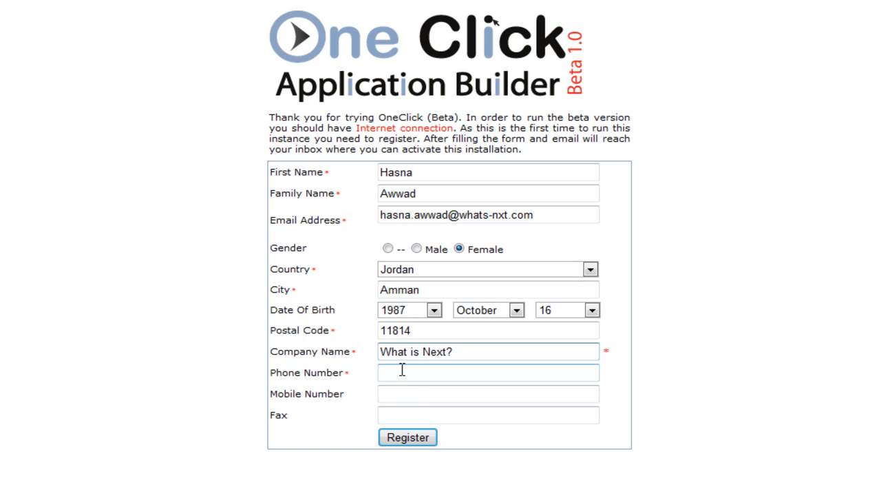
pyautogui.hotkey('ctrl', 'v')
pyautogui.click(413, 395)
pyautogui.click(405, 416)
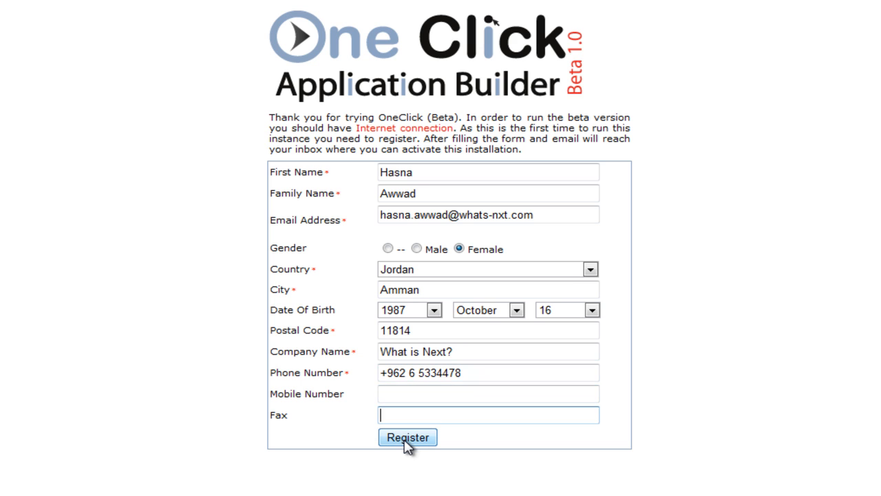
pyautogui.click(407, 439)
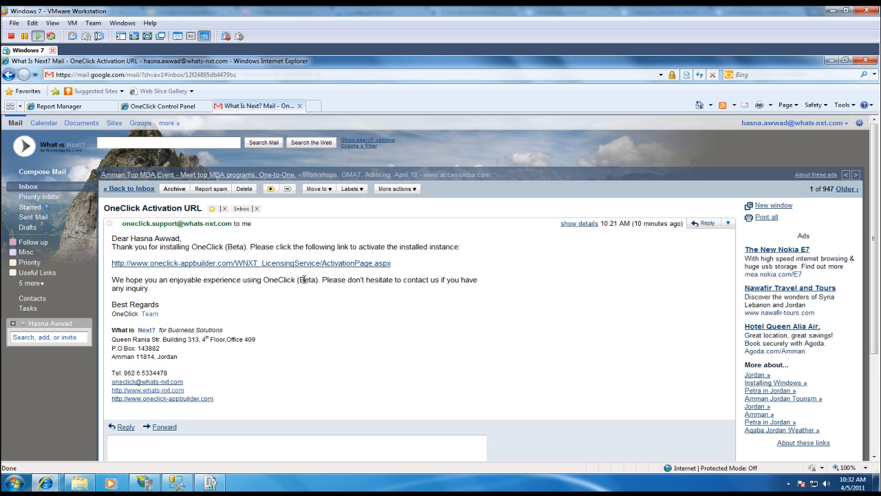
# Follow the ActivationPage link in the OneClick Activation URL email to activate OneClick
pyautogui.click(297, 268)
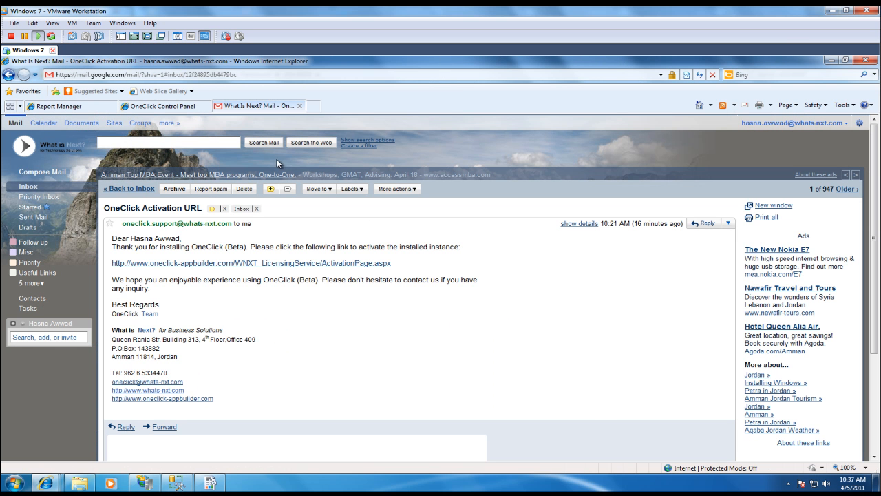
# Reload the OneClick Control Panel page, allowing the data to be resent, to reach the login screen
pyautogui.click(166, 106)
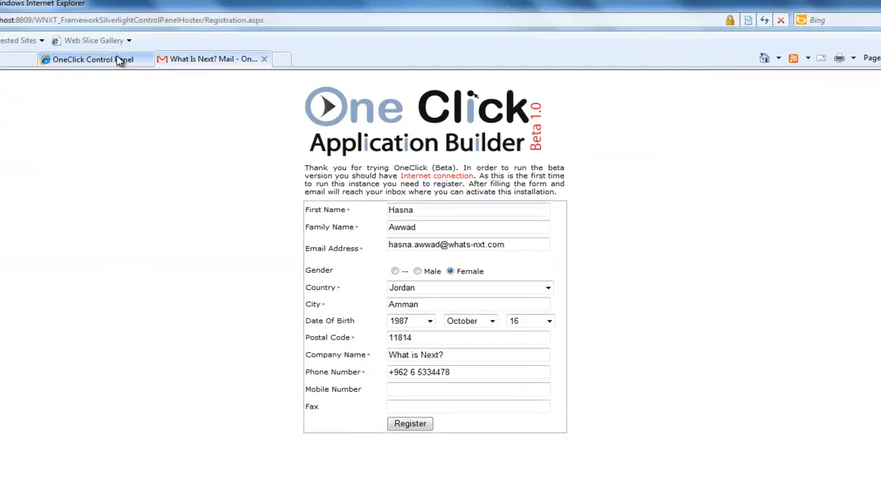
pyautogui.click(783, 7)
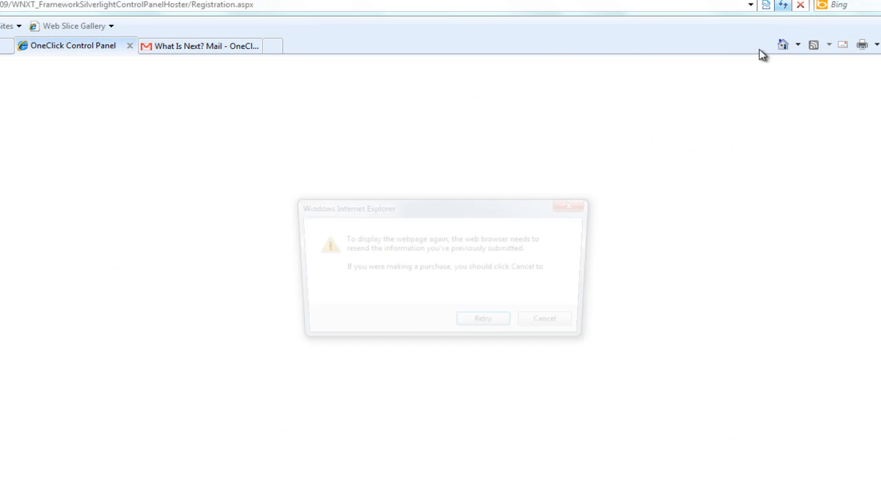
pyautogui.click(491, 326)
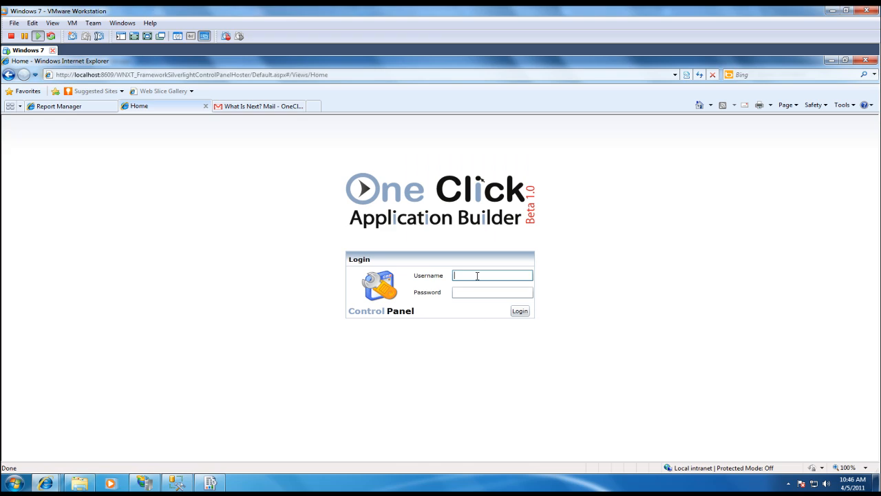
# Log in to the Control Panel as Administrator with the account password
pyautogui.write('Admini')
pyautogui.write('strator')
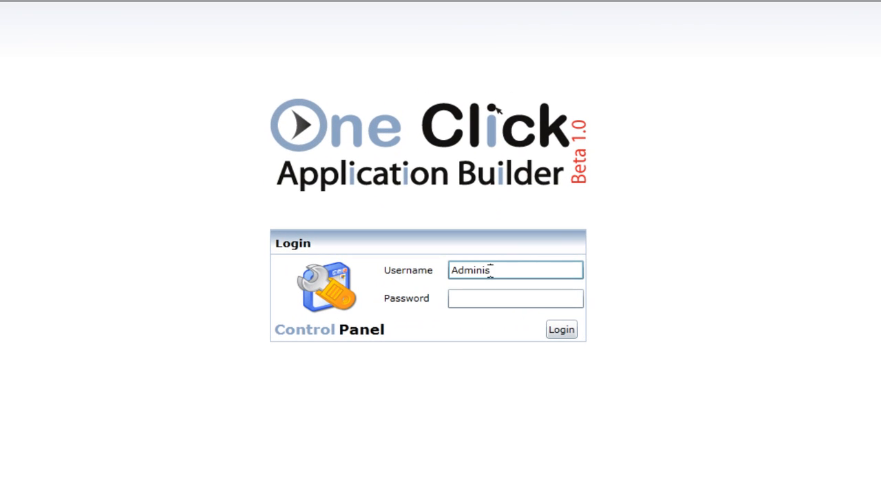
pyautogui.press('Tab')
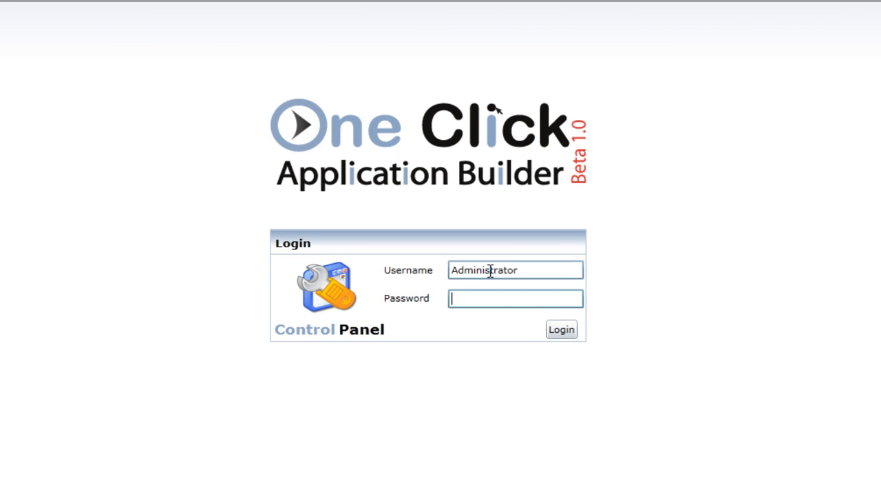
pyautogui.write('•••••')
pyautogui.click(562, 329)
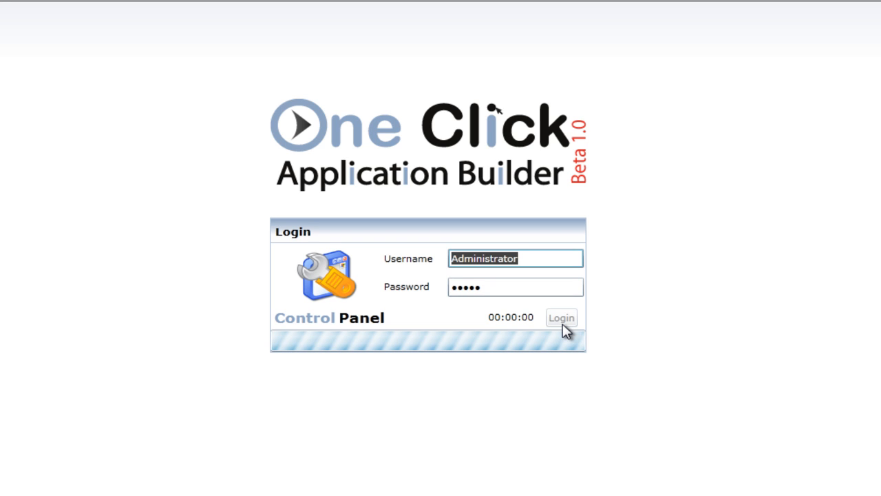